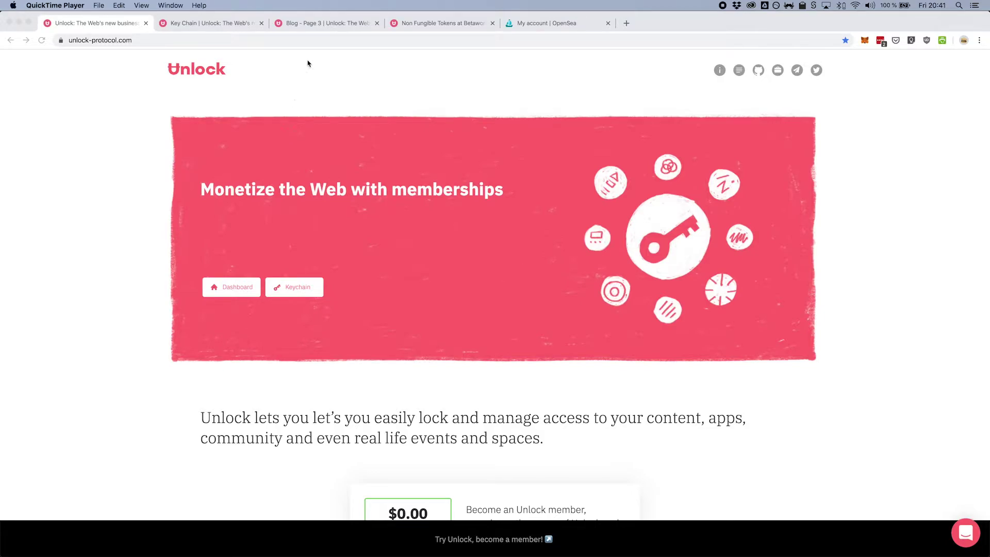
View blog page 3, then bring up the Non Fungible Tokens at Betaworks Studios article.
{"action": "left_click", "coordinate": [335, 24]}
{"action": "scroll", "coordinate": [364, 125], "scroll_direction": "down", "scroll_amount": 2}
{"action": "scroll", "coordinate": [390, 171], "scroll_direction": "down", "scroll_amount": 3}
{"action": "scroll", "coordinate": [403, 210], "scroll_direction": "down", "scroll_amount": 1}
{"action": "scroll", "coordinate": [414, 238], "scroll_direction": "down", "scroll_amount": 2}
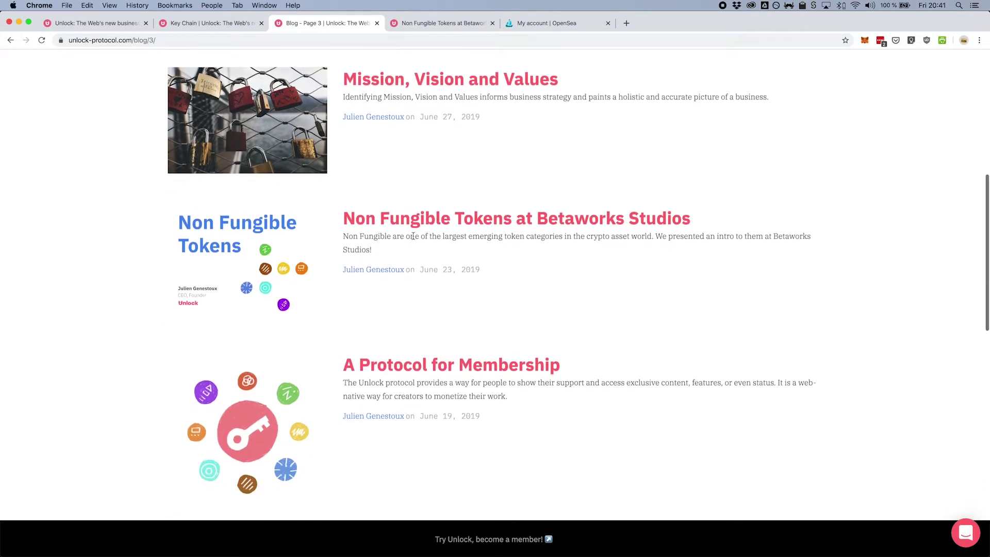
{"action": "scroll", "coordinate": [425, 258], "scroll_direction": "down", "scroll_amount": 1}
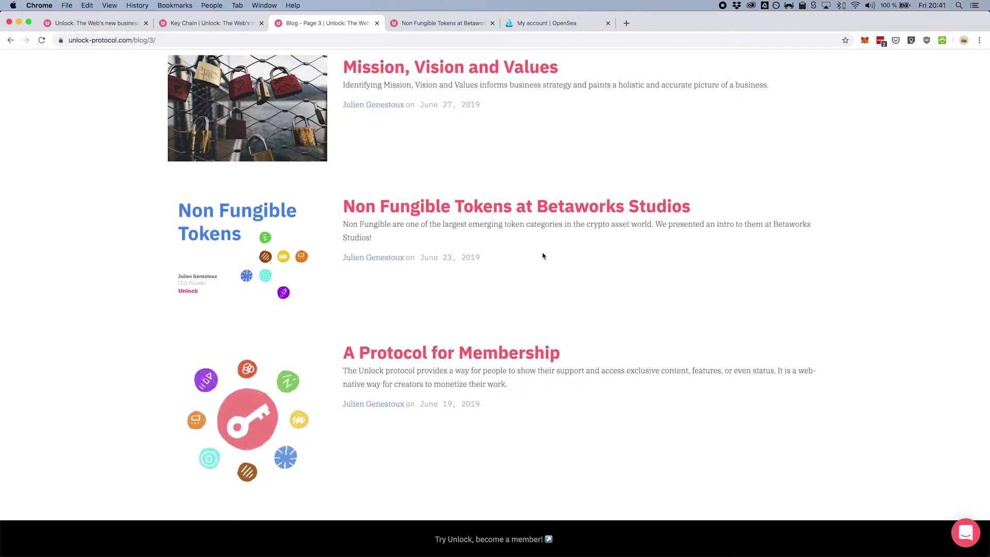
{"action": "key", "text": "ctrl+Tab"}
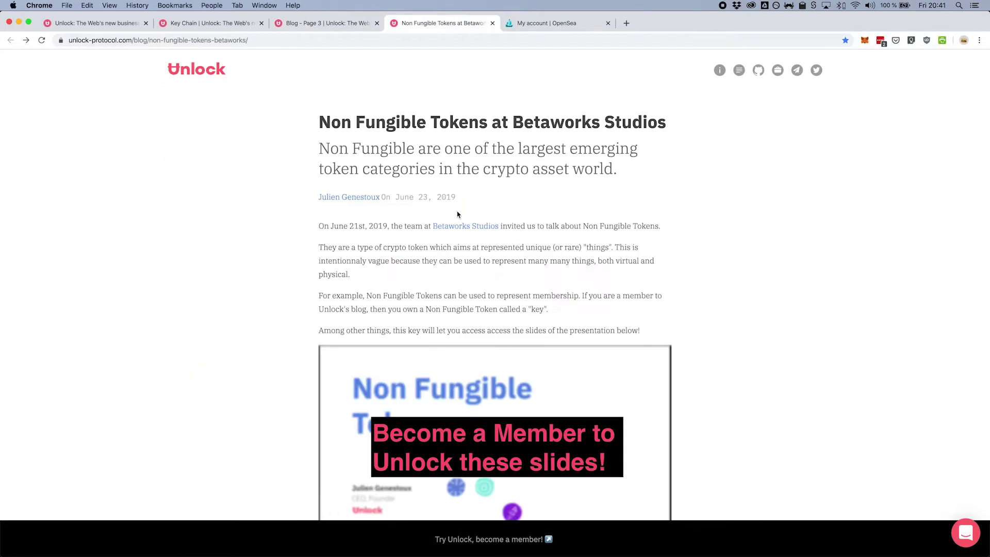
{"action": "scroll", "coordinate": [458, 215], "scroll_direction": "down", "scroll_amount": 3}
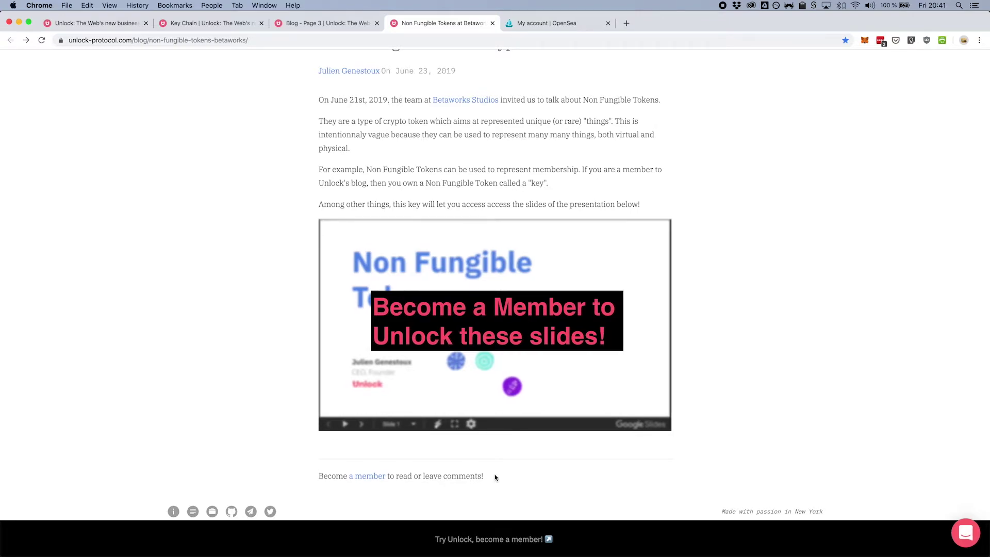
Buy the free 0 ETH Unlock Blog Members membership via MetaMask and dismiss the thank-you message.
{"action": "left_click", "coordinate": [495, 333]}
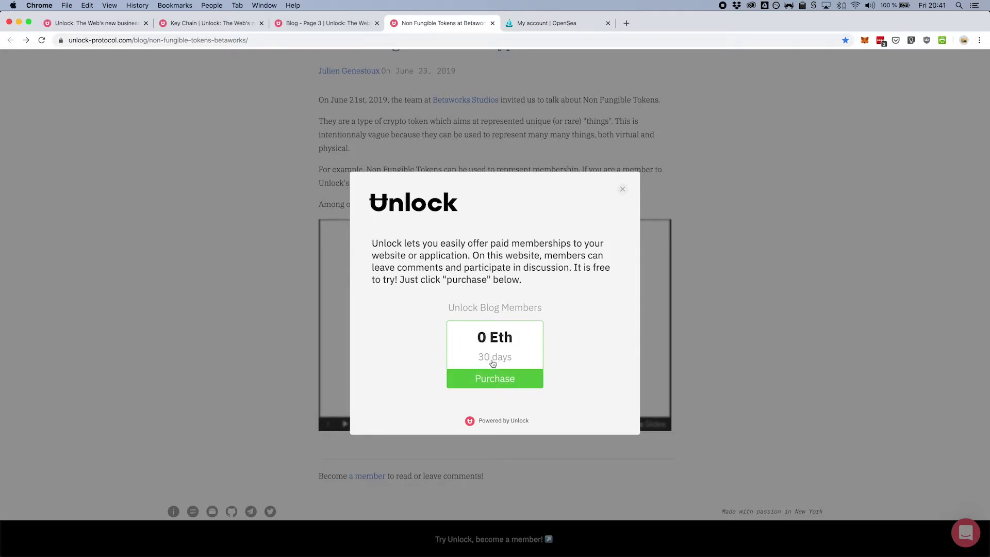
{"action": "left_click", "coordinate": [499, 377]}
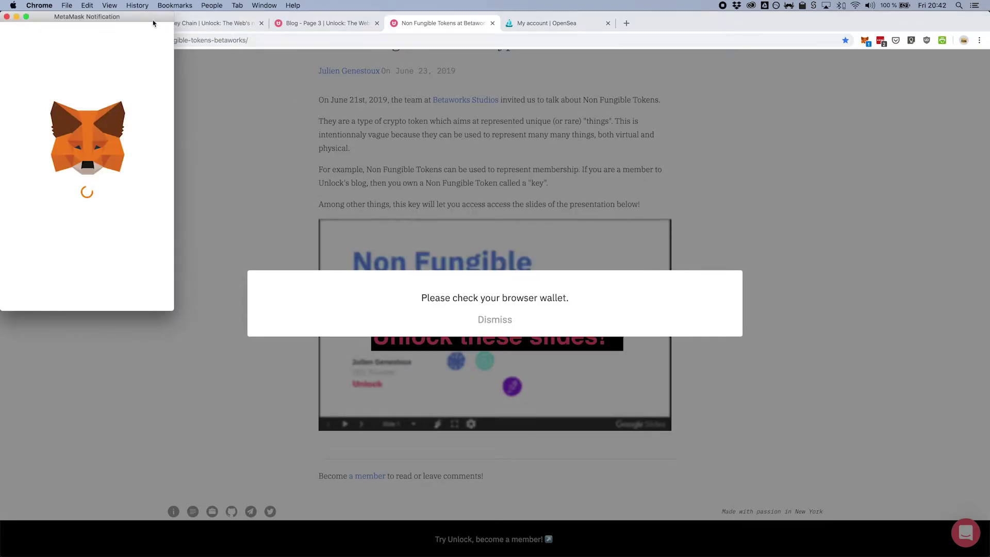
{"action": "left_click_drag", "start_coordinate": [152, 21], "coordinate": [546, 154]}
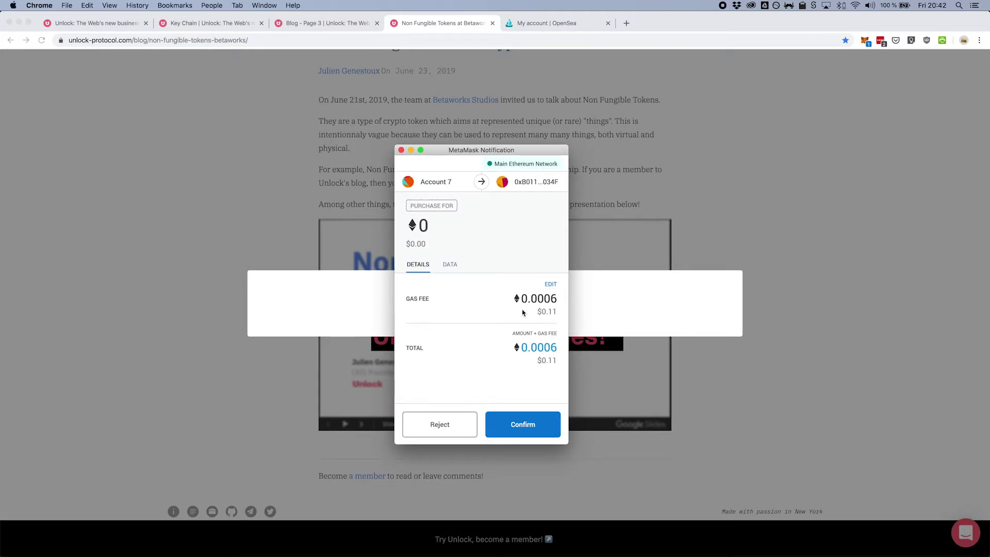
{"action": "left_click", "coordinate": [531, 426]}
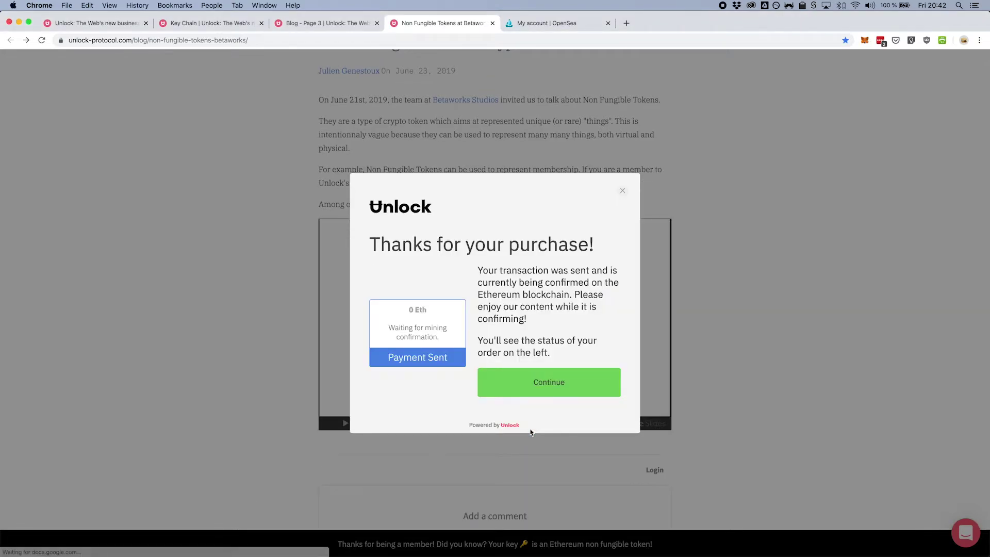
{"action": "left_click", "coordinate": [623, 191]}
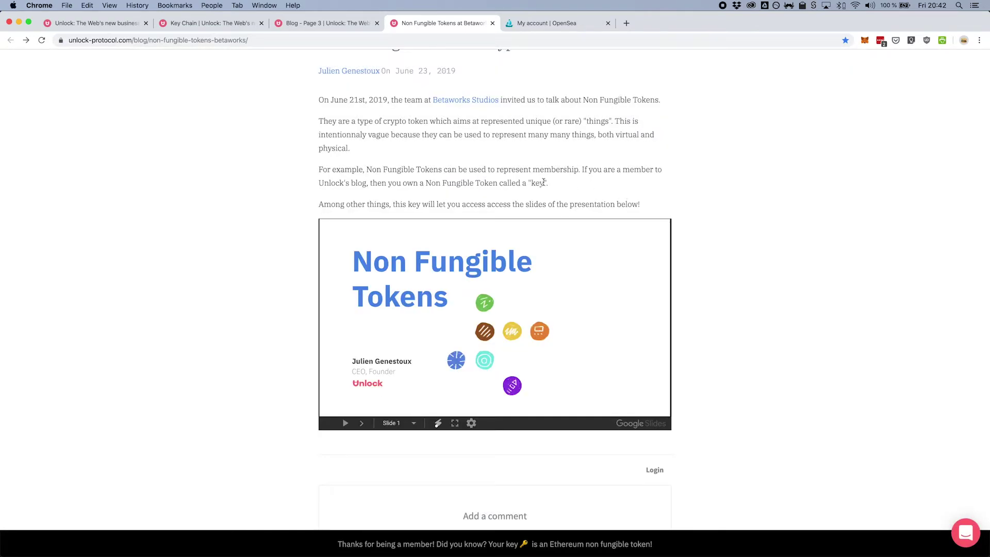
{"action": "scroll", "coordinate": [552, 263], "scroll_direction": "down", "scroll_amount": 2}
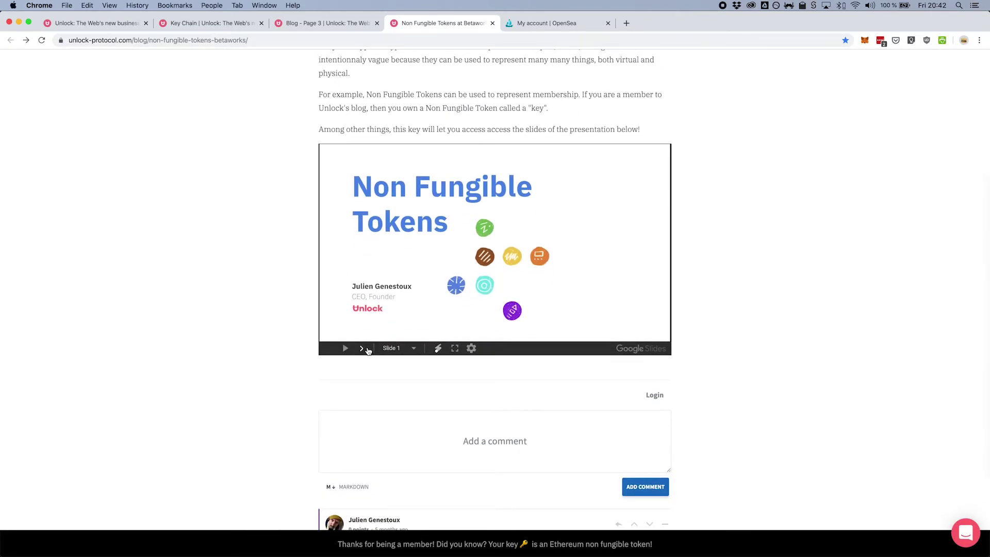
Advance the unlocked slides to slide 2, Bitcoin: Digital Scarcity.
{"action": "left_click", "coordinate": [362, 348]}
{"action": "scroll", "coordinate": [363, 348], "scroll_direction": "down", "scroll_amount": 3}
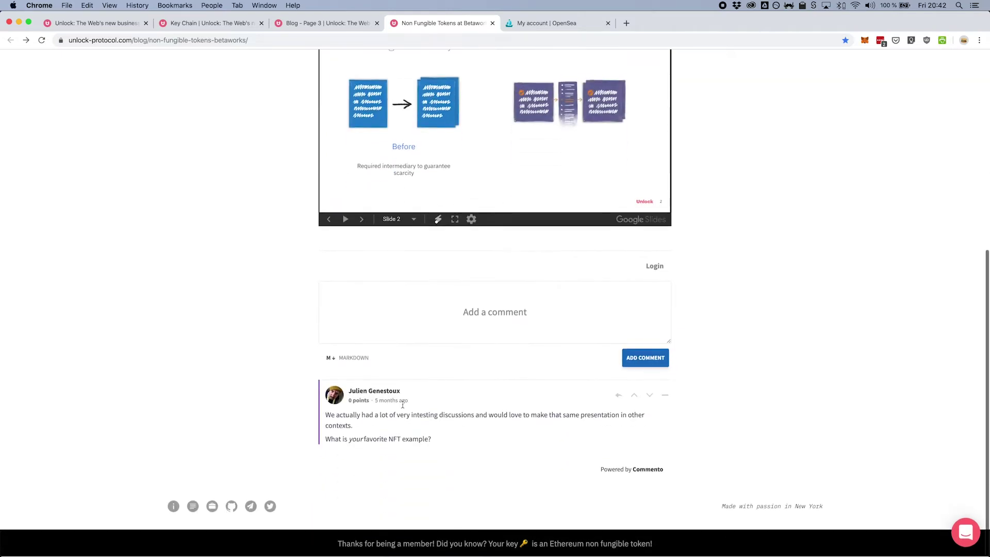
{"action": "scroll", "coordinate": [404, 362], "scroll_direction": "up", "scroll_amount": 5}
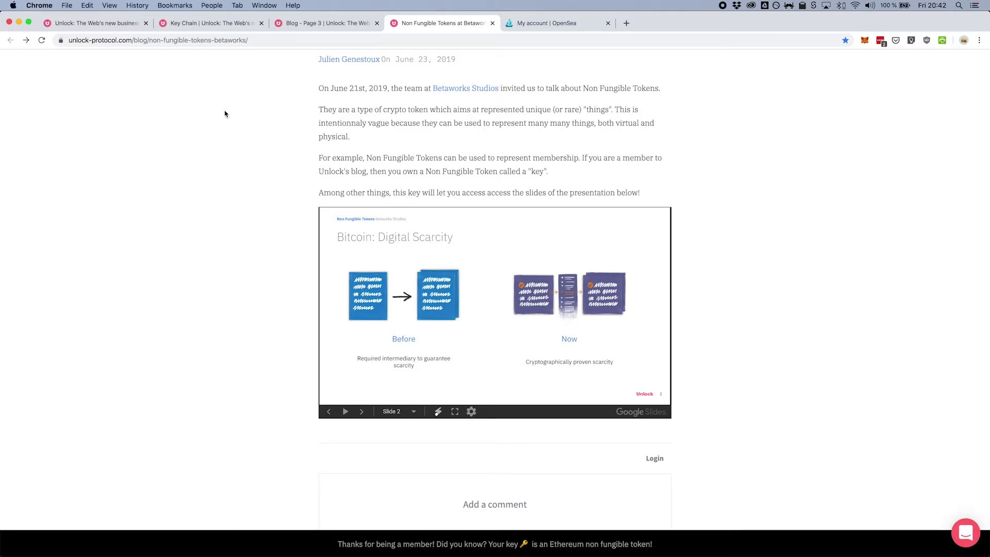
Reload the Key Chain page so the new Unlock Blog Members key is listed.
{"action": "left_click", "coordinate": [116, 24]}
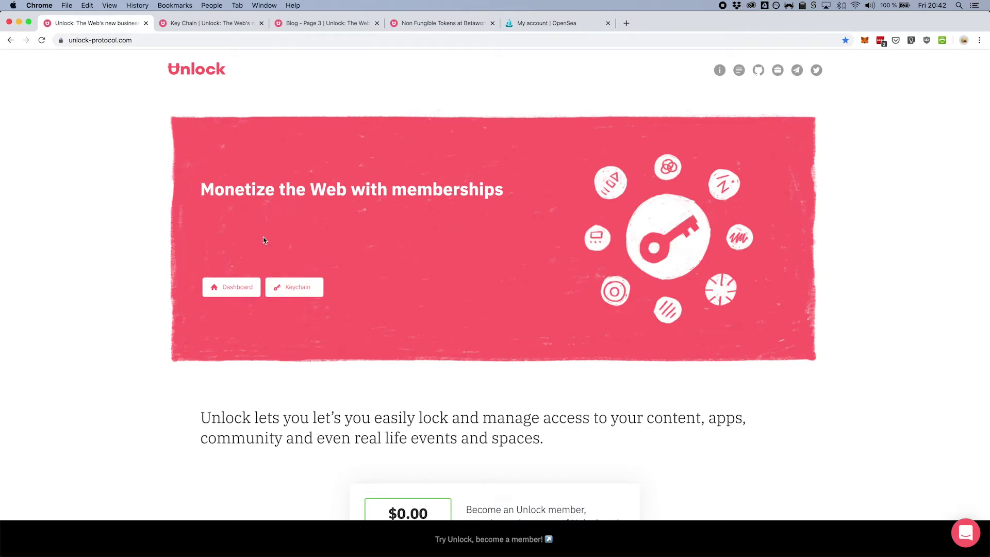
{"action": "key", "text": "ctrl+Tab"}
{"action": "key", "text": "super+r"}
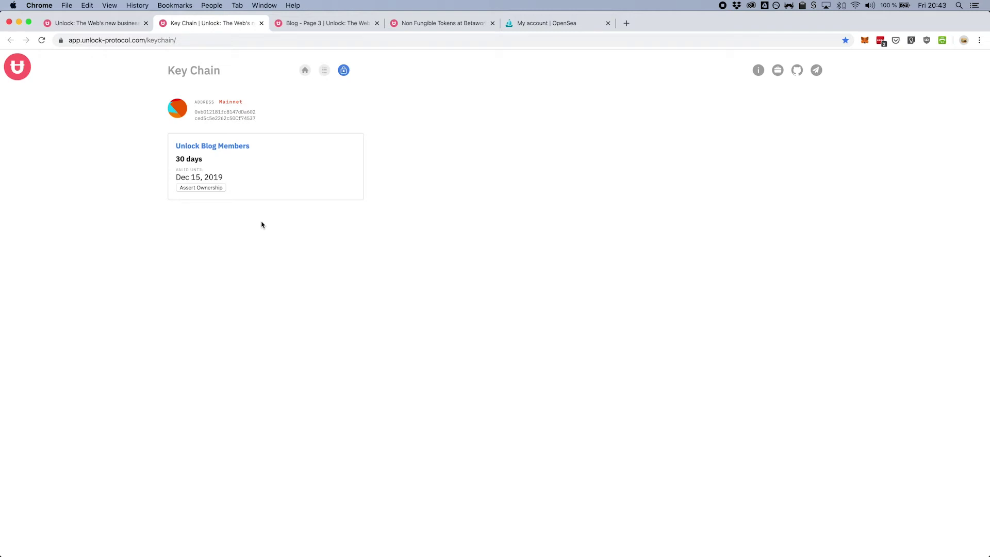
View the Unlock Blog Members #111 key's asset details in the OpenSea account.
{"action": "left_click", "coordinate": [572, 23]}
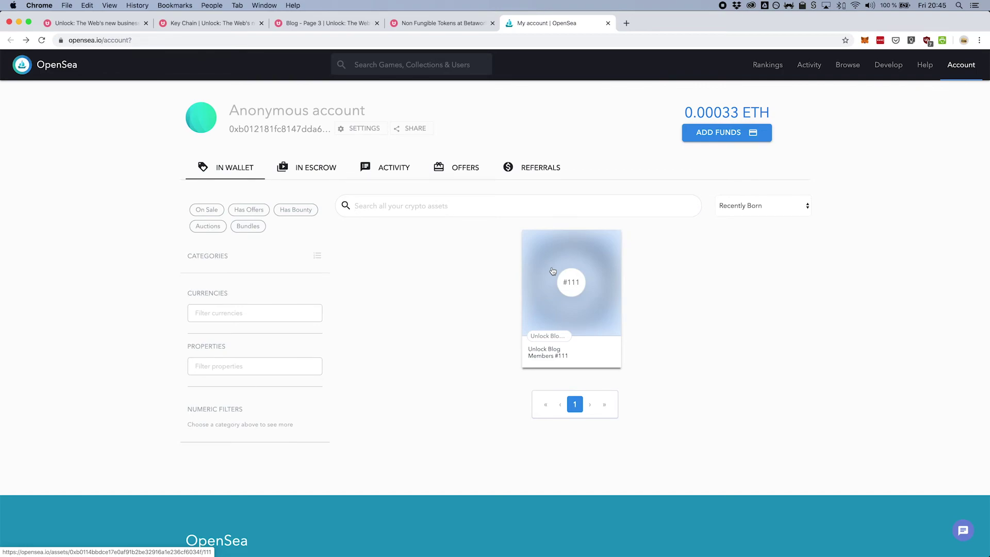
{"action": "left_click", "coordinate": [553, 270]}
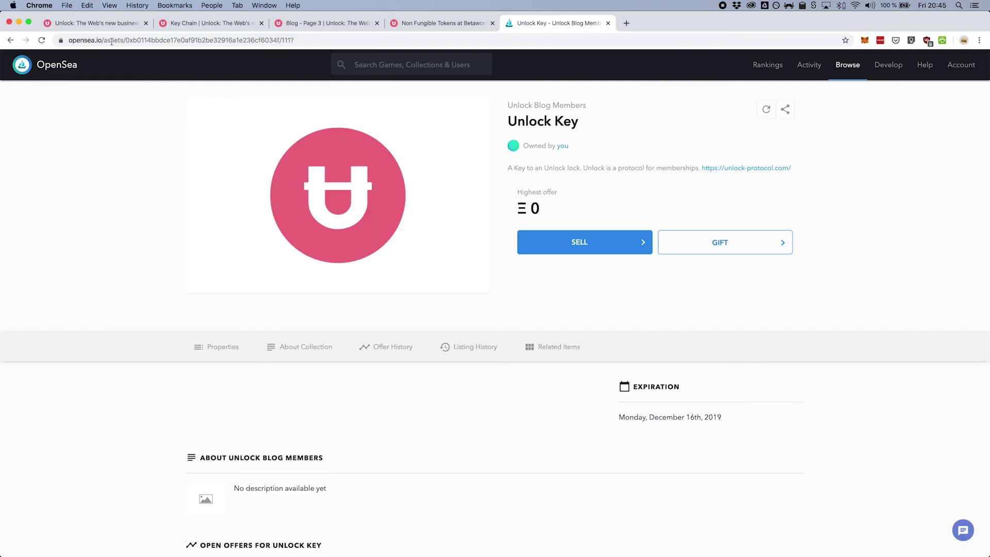
Return to the Unlock homepage tab.
{"action": "left_click", "coordinate": [108, 24]}
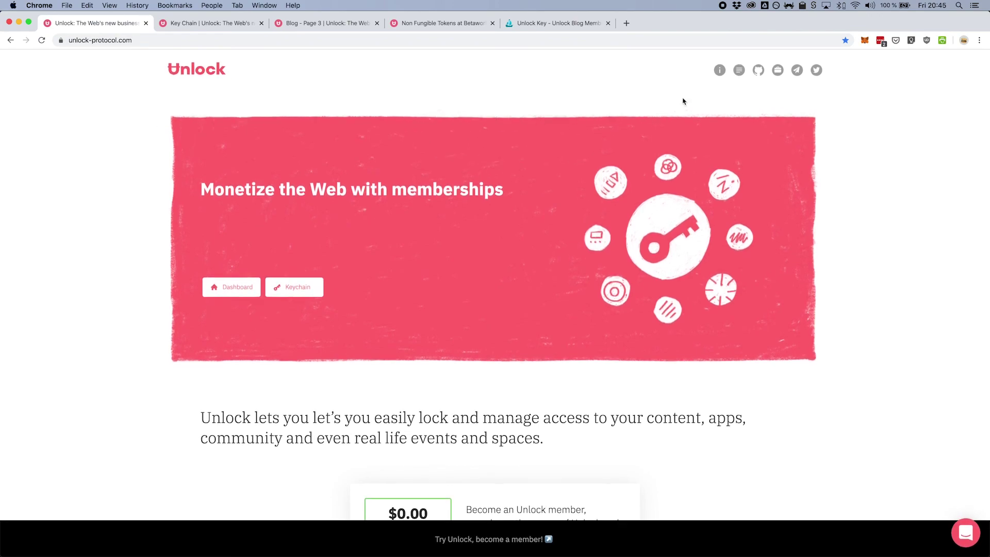